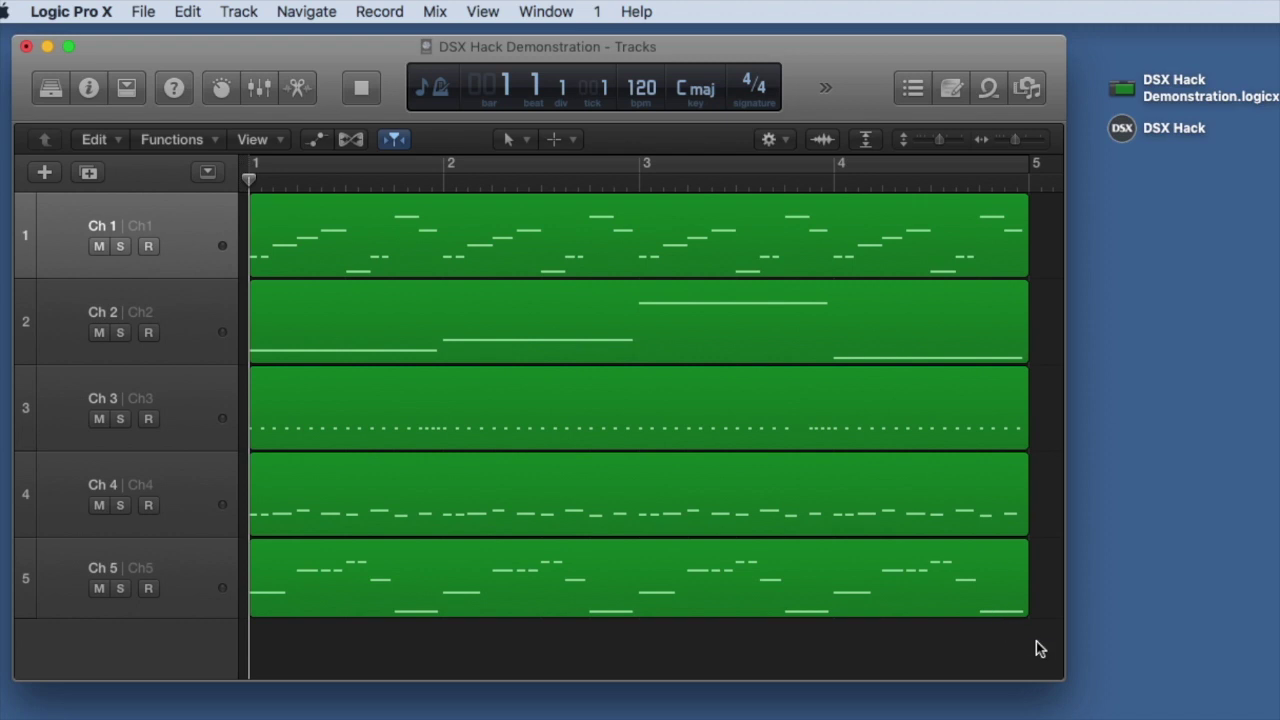
Export all five MIDI regions as DSX Hack Demonstration.mid to the Desktop
drag(1036, 641, 677, 225)
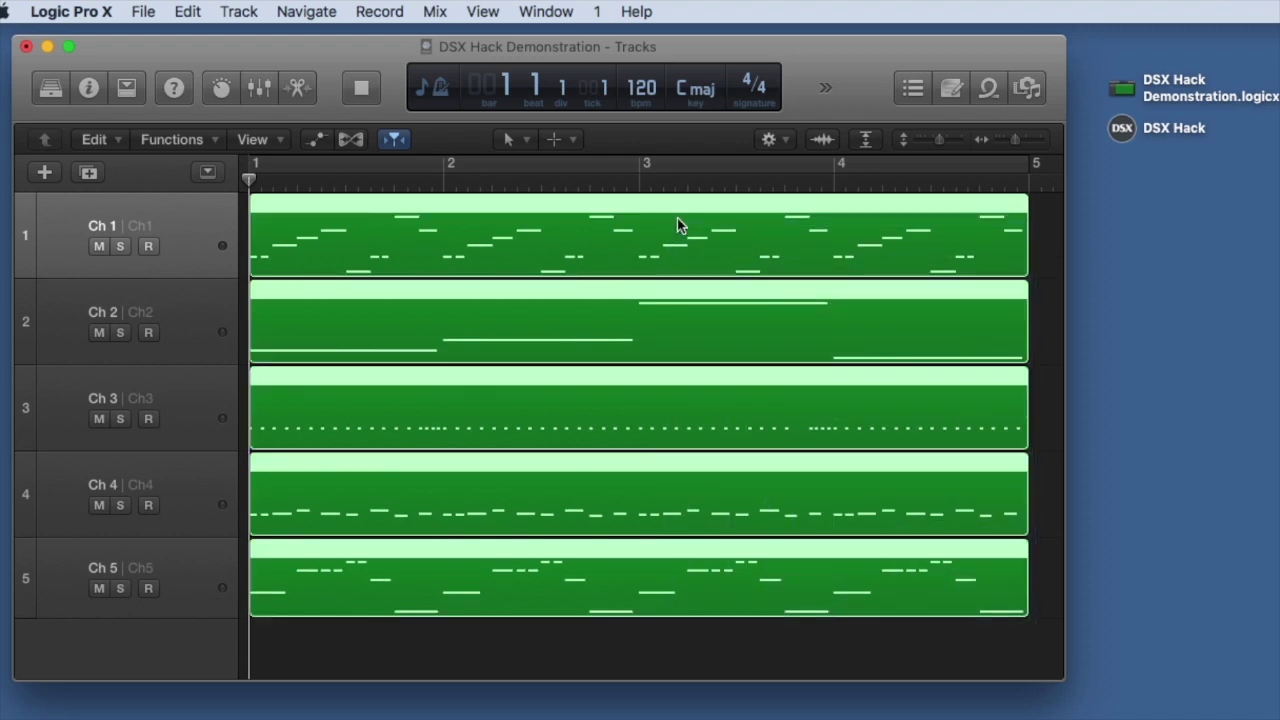
right_click(695, 213)
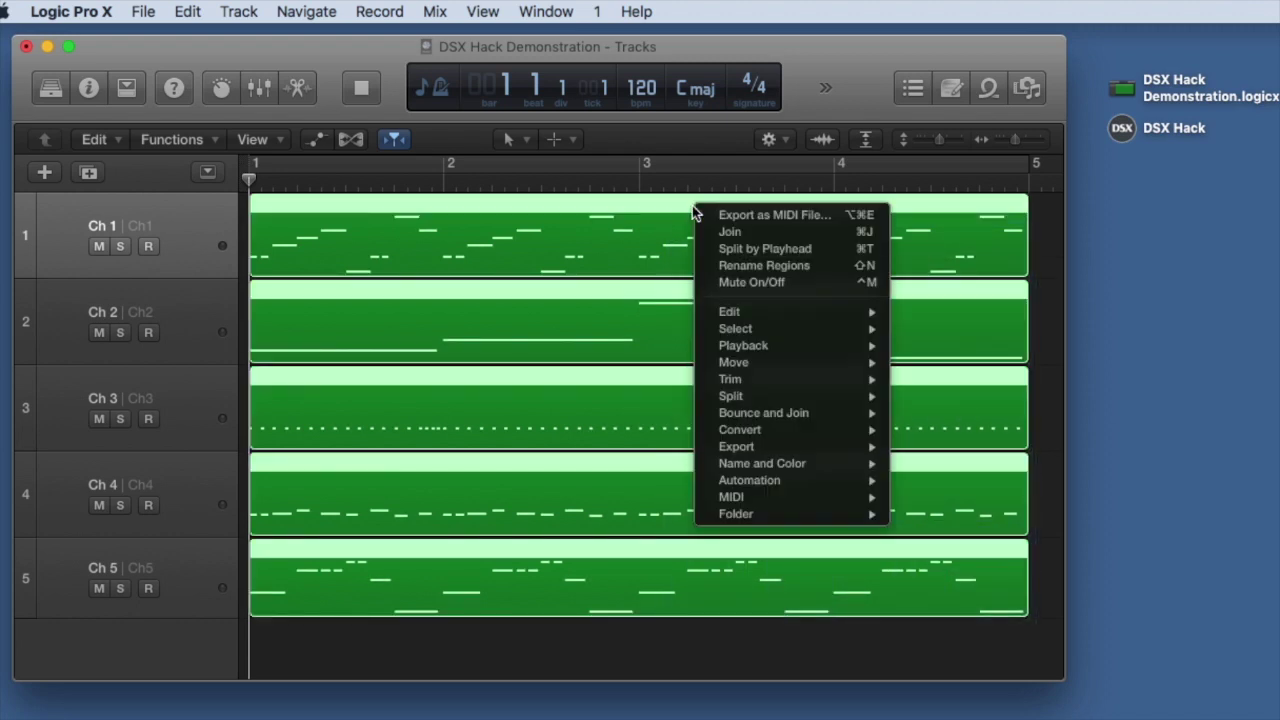
click(815, 220)
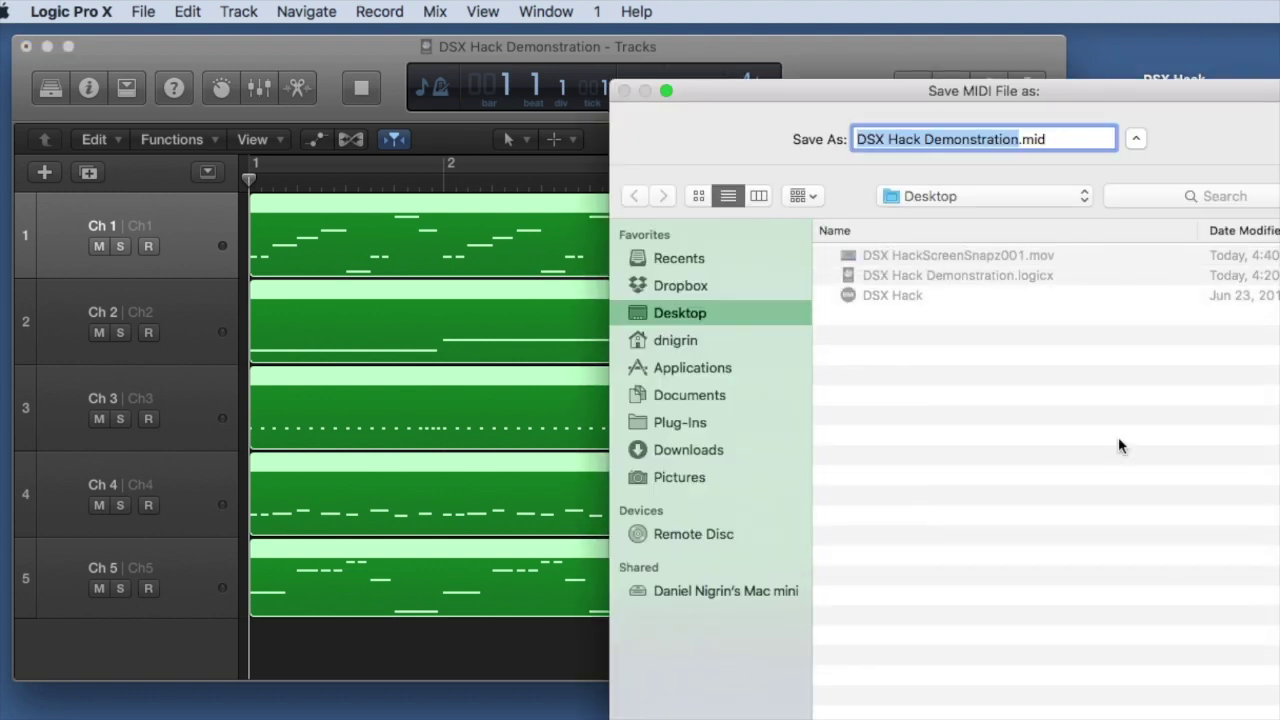
key(Return)
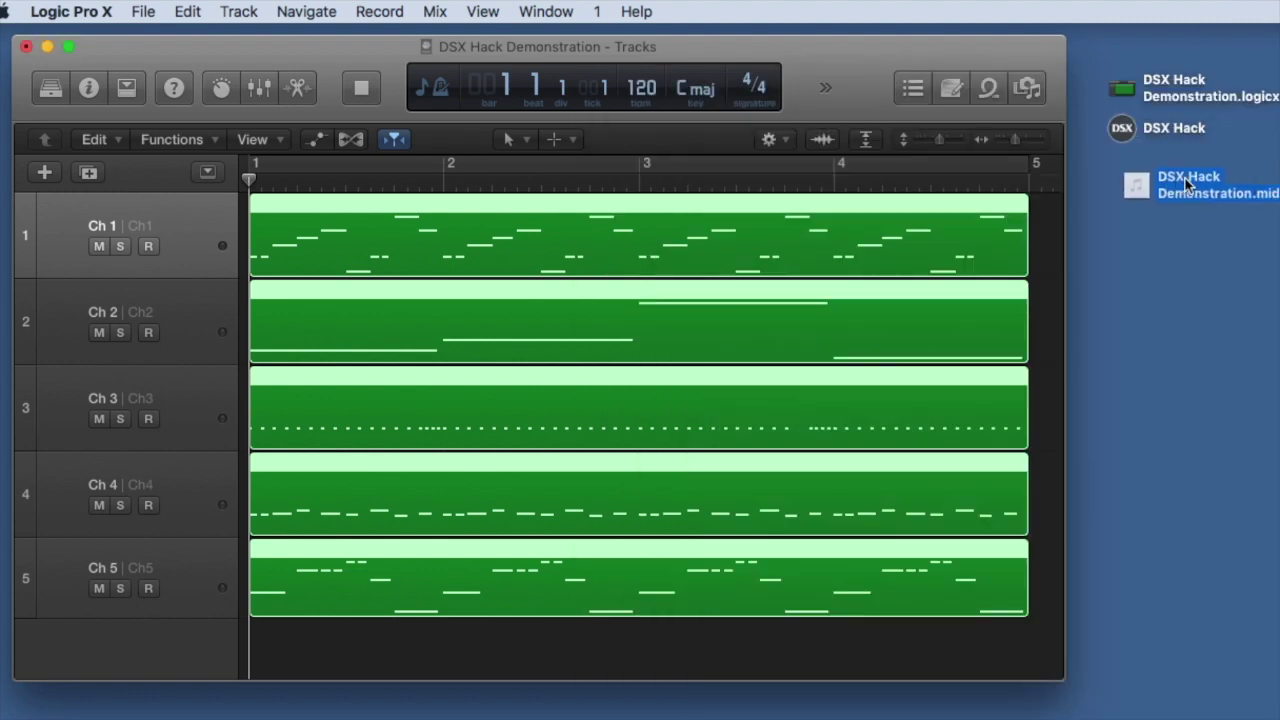
Select the exported MIDI file on the Desktop and close the Logic project window
click(1170, 162)
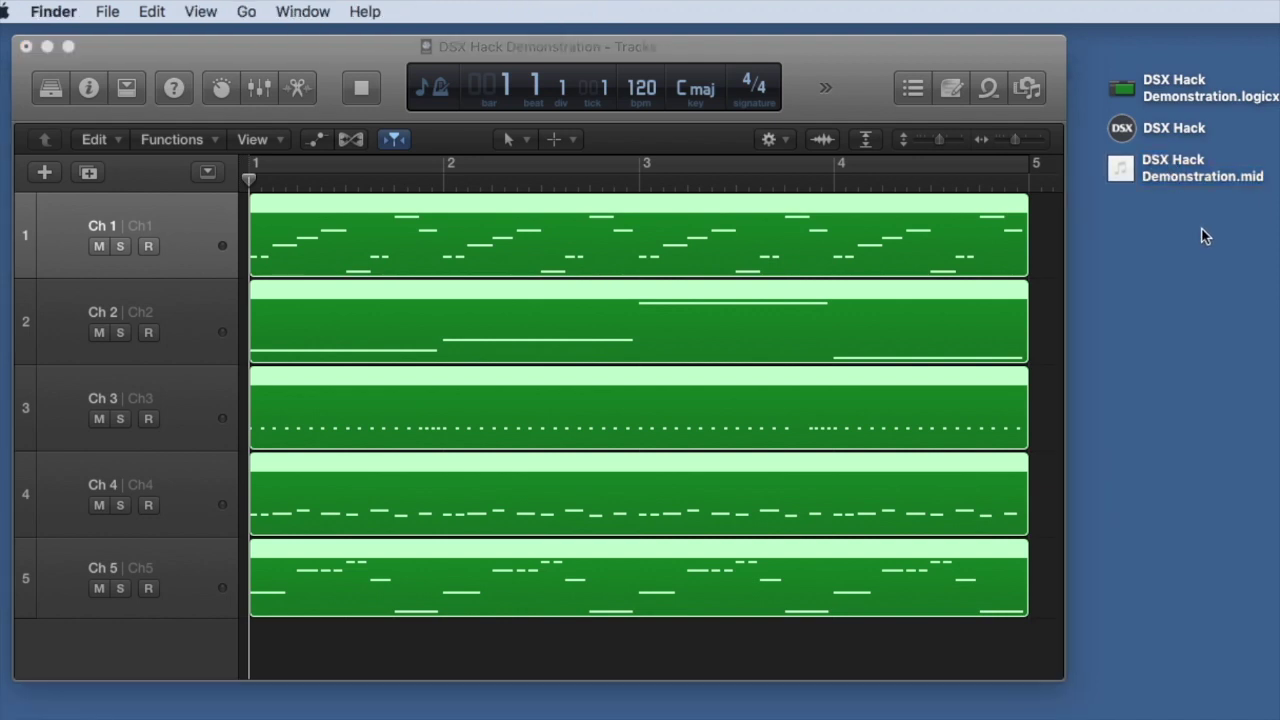
click(957, 48)
key(super+w)
Launch DSX Hack, load DSX Hack Demonstration.mid into sequence 0, set length to 4 0 0, and generate audio
double_click(1160, 136)
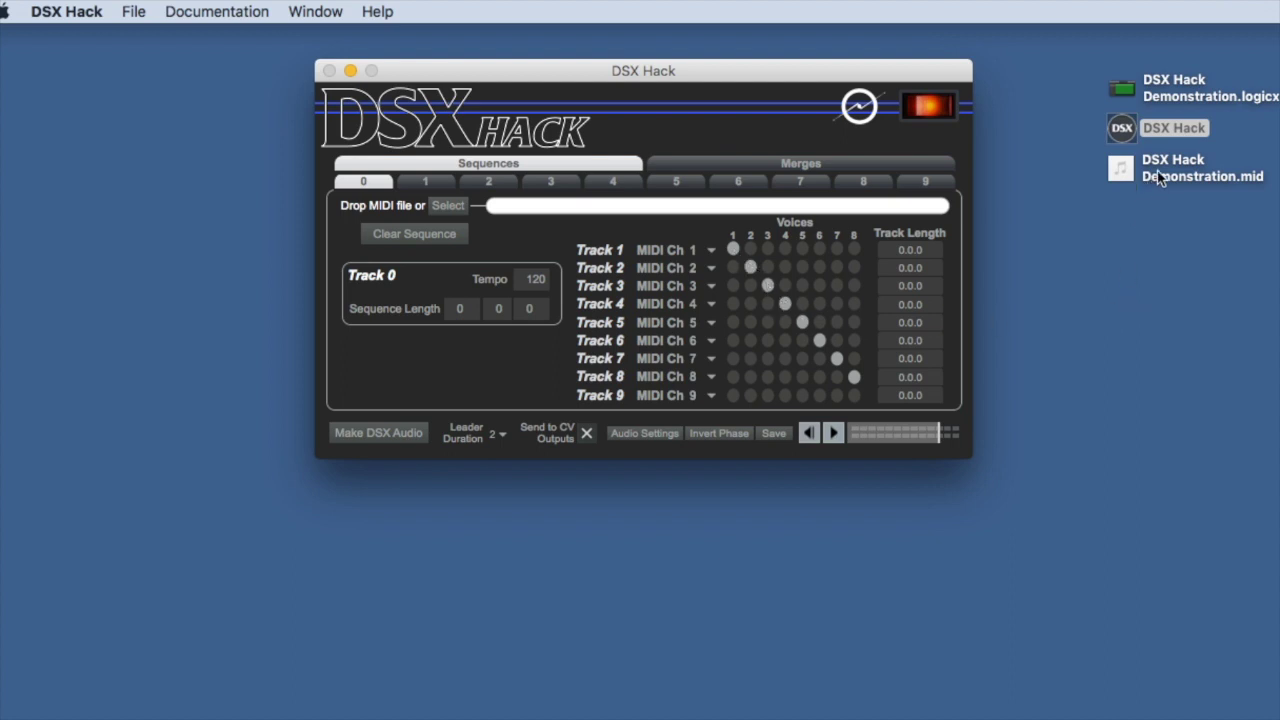
drag(1158, 177, 611, 273)
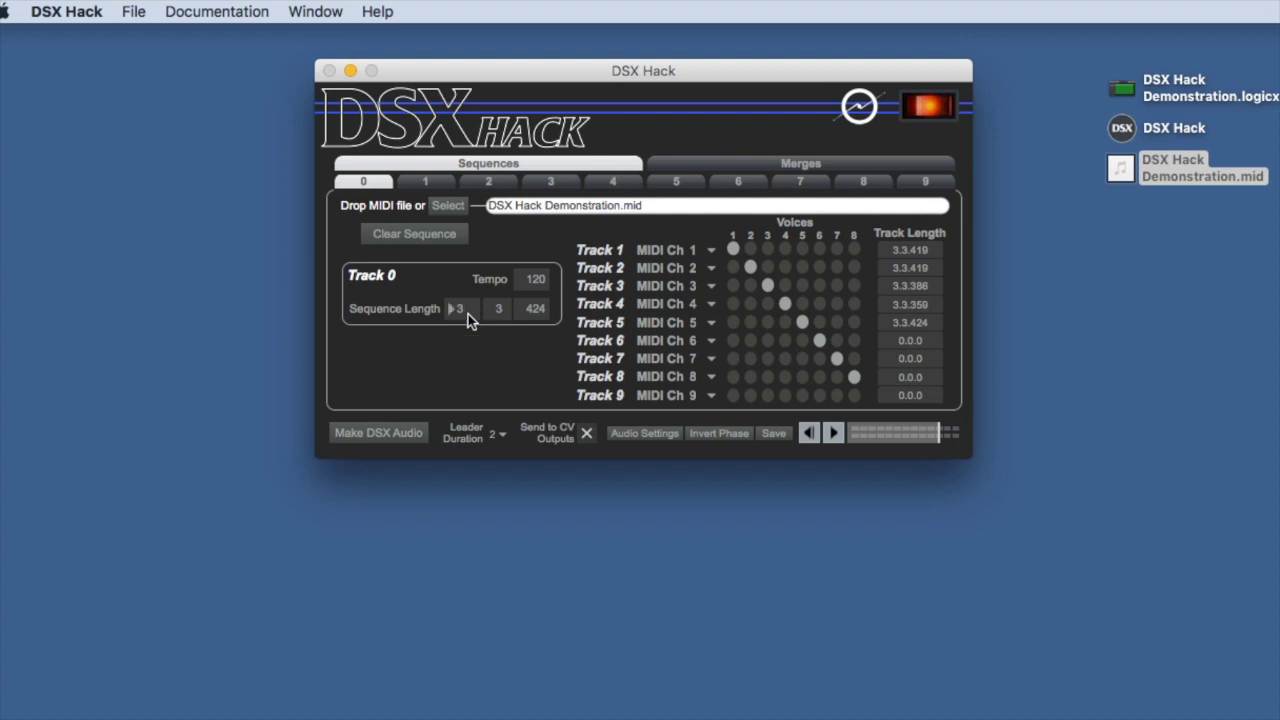
drag(500, 314, 538, 352)
click(408, 440)
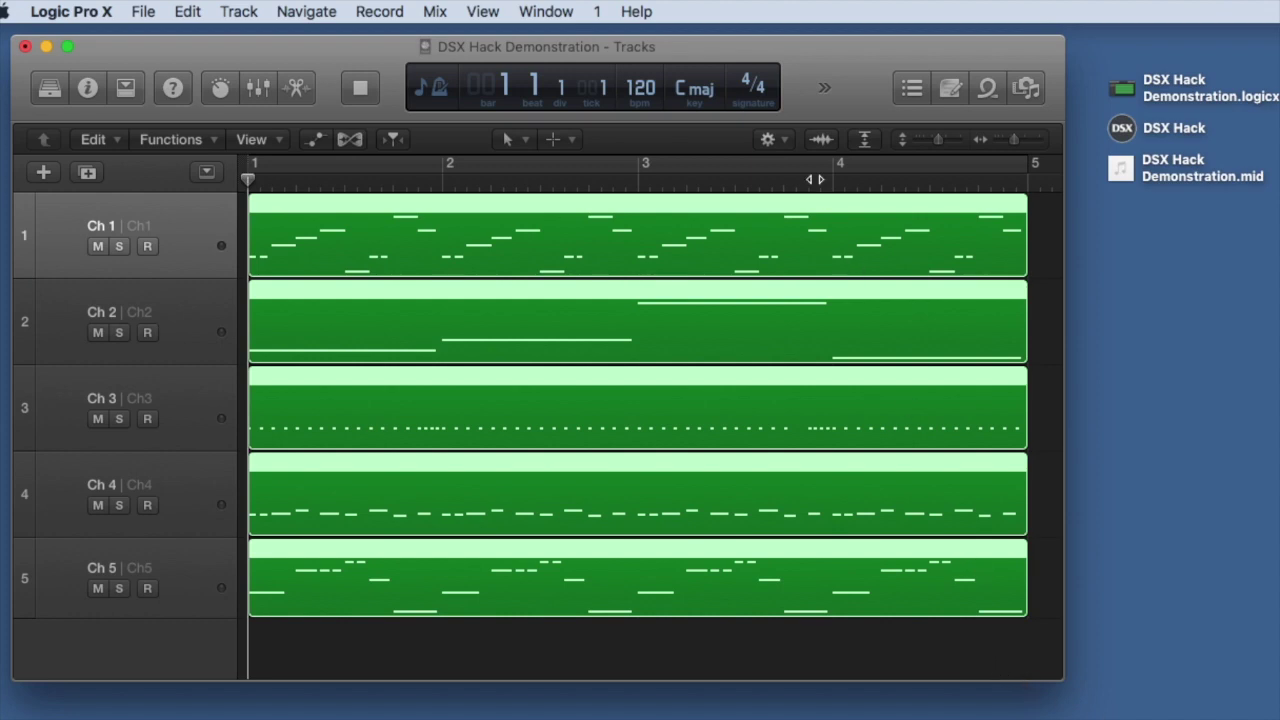
Select only the Ch 1 region and start a MIDI export of it
click(988, 653)
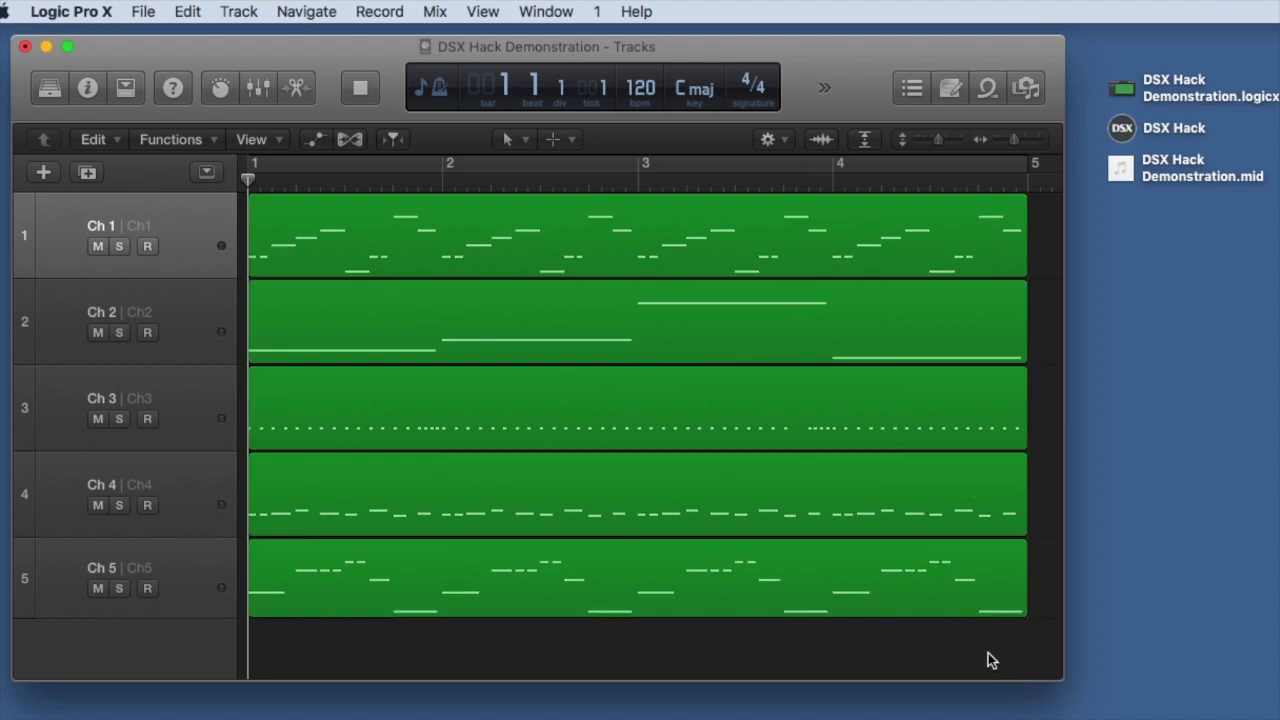
click(877, 212)
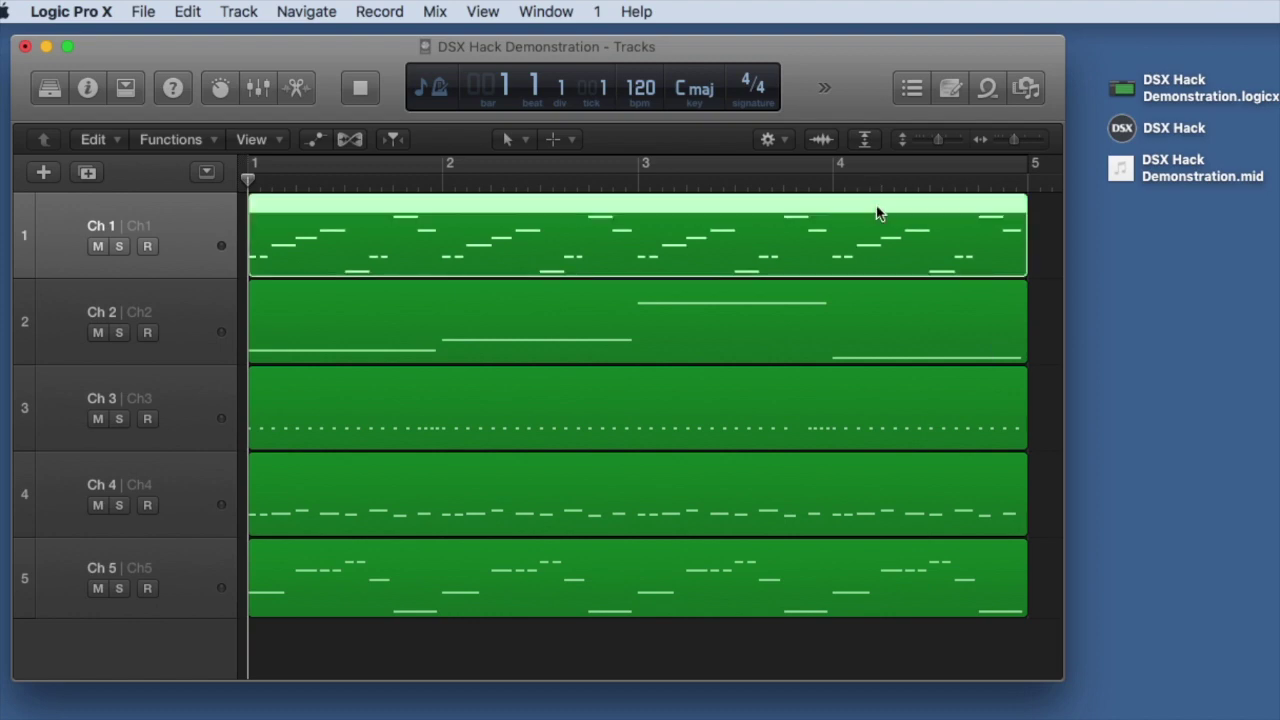
right_click(877, 212)
click(939, 218)
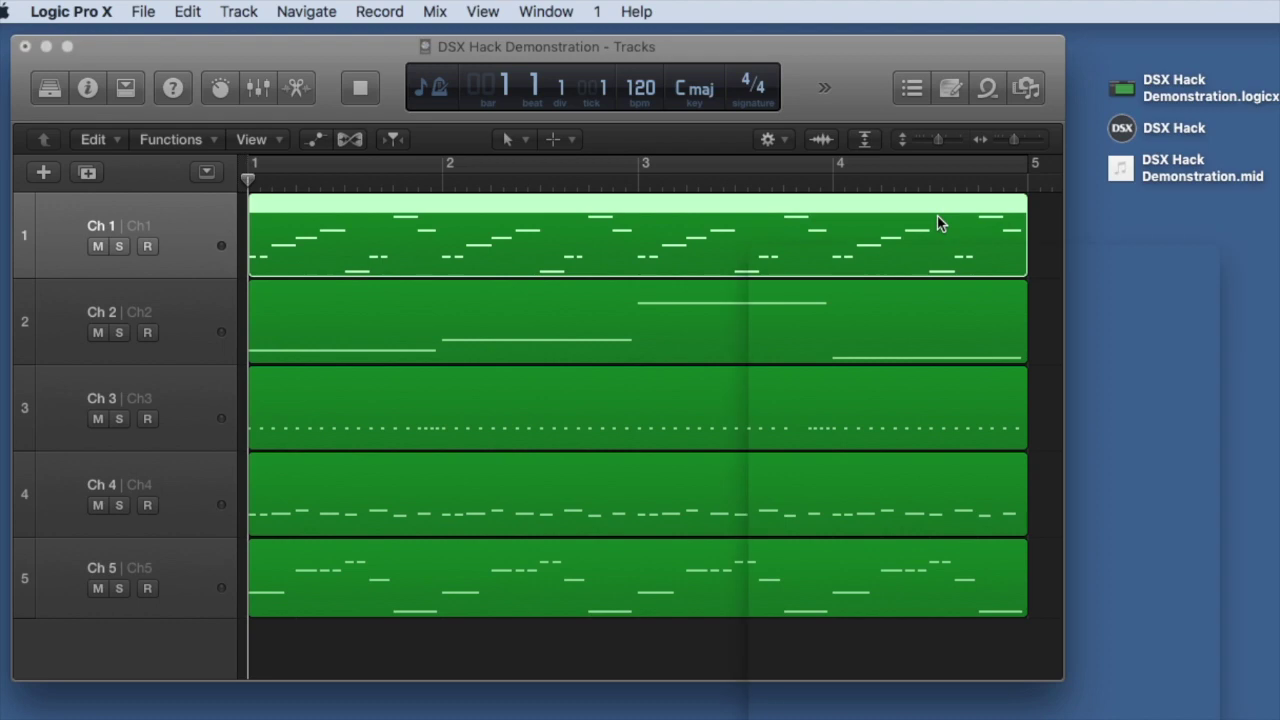
Save the export to the Desktop as DSX Hack Merges Demo.mid and close the project
key(Right)
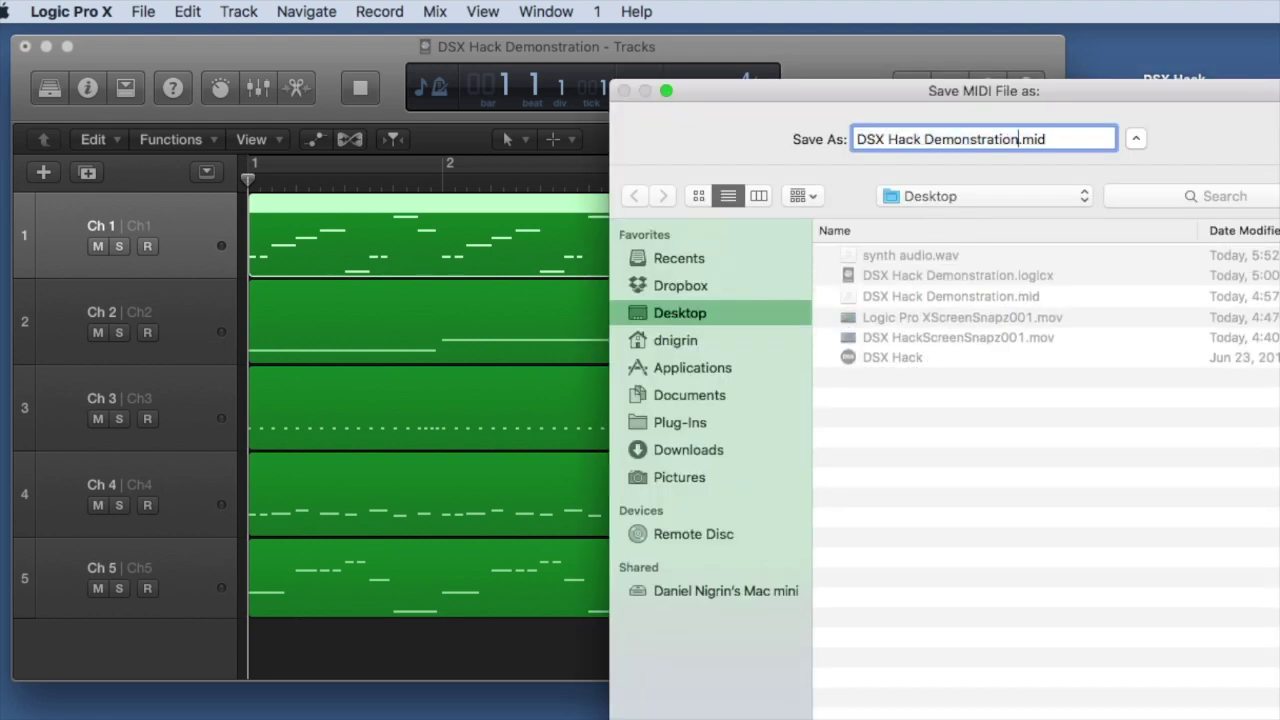
key(BackSpace)
key(BackSpace)
key(BackSpace)
key(BackSpace)
key(BackSpace)
key(BackSpace)
key(BackSpace)
key(BackSpace)
key(BackSpace)
key(BackSpace)
key(BackSpace)
key(BackSpace)
key(BackSpace)
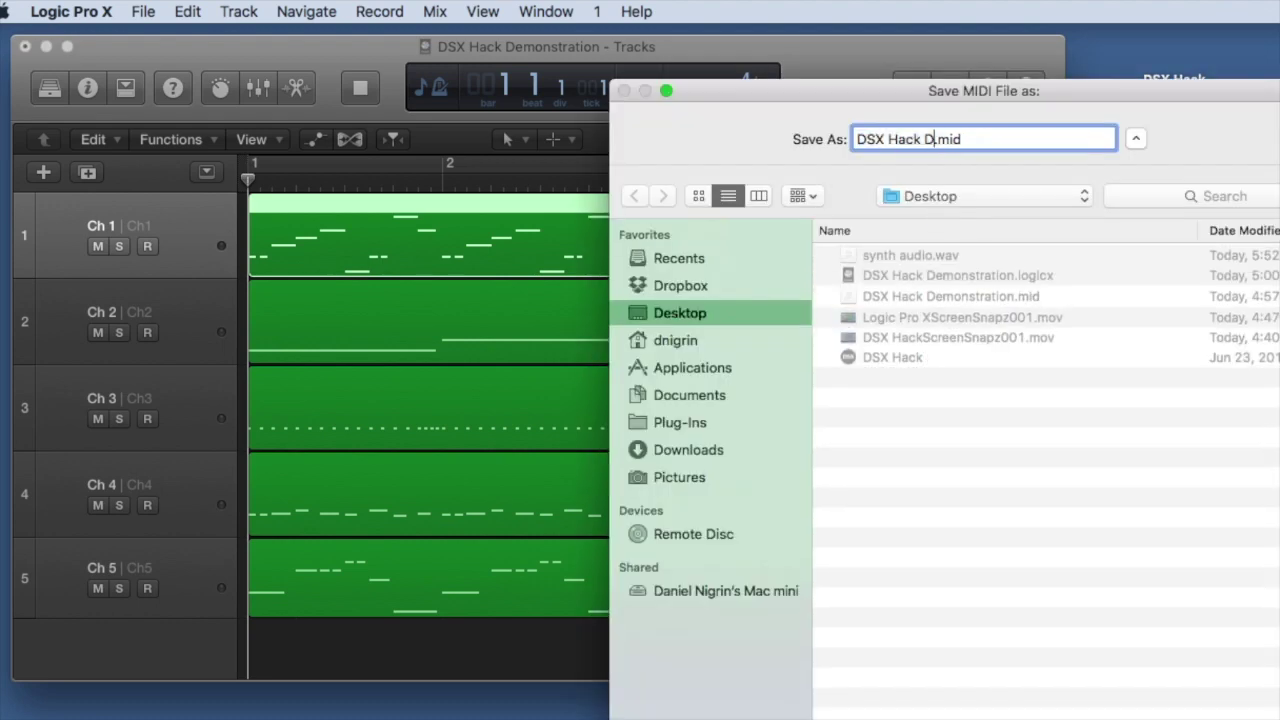
text(Merges Demo)
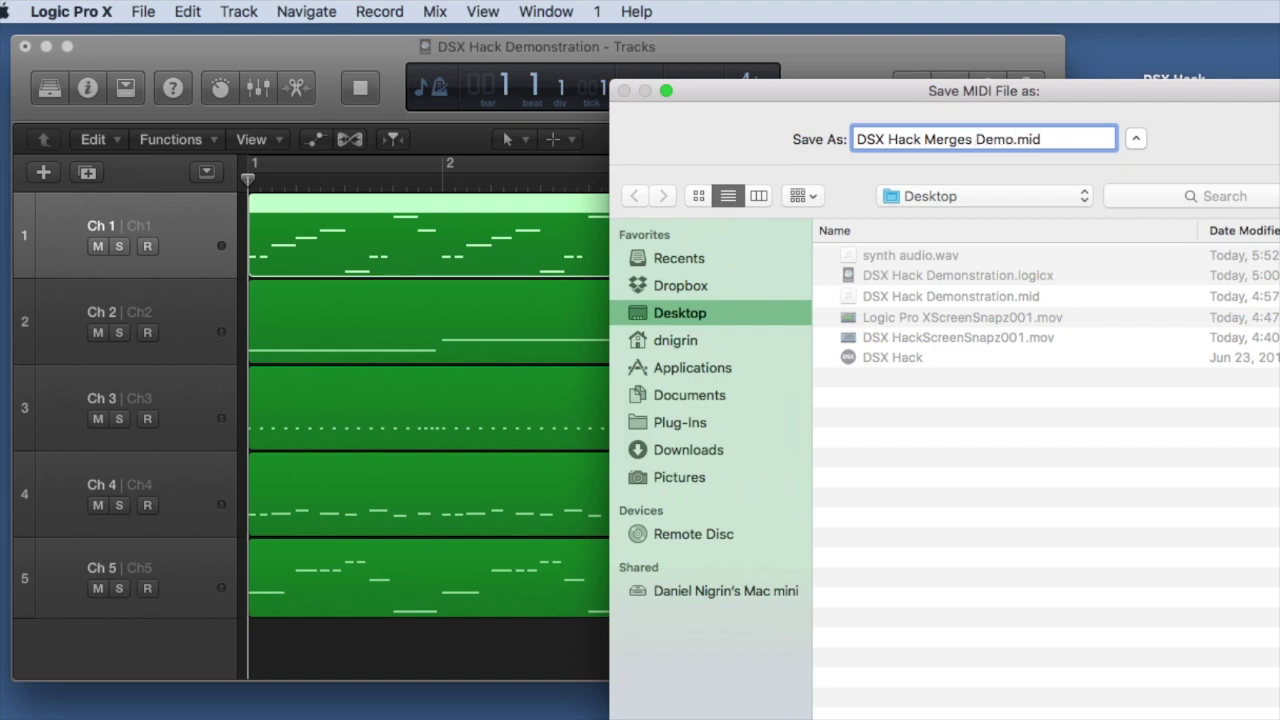
key(Return)
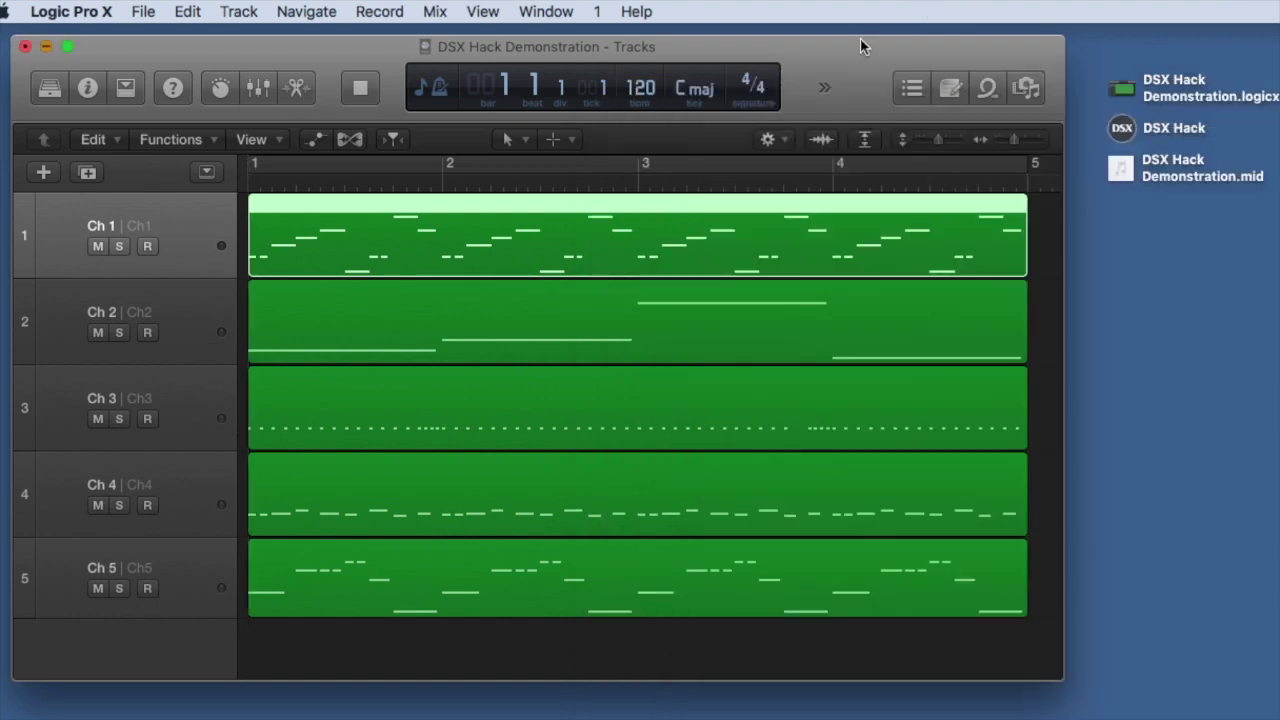
key(super+w)
double_click(1157, 131)
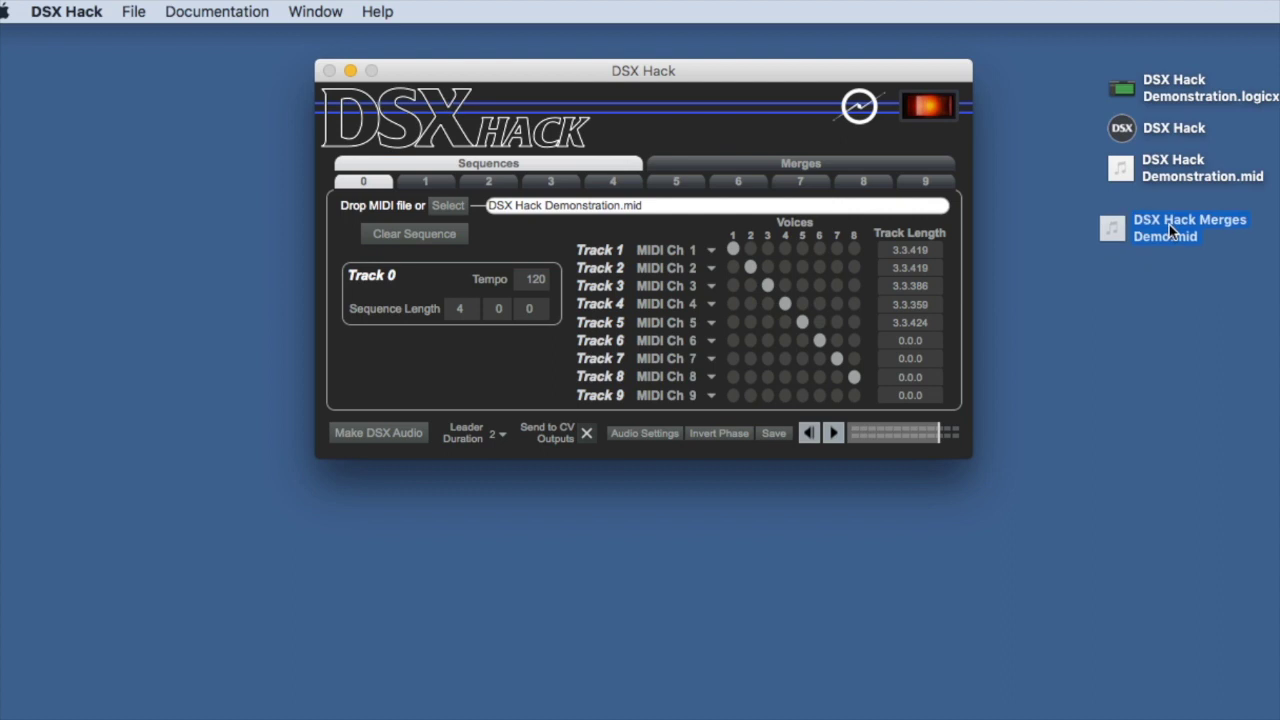
Load DSX Hack Merges Demo.mid into sequence 0, set length 4 0 0, and add the first merge step
click(1177, 215)
drag(1190, 210, 669, 319)
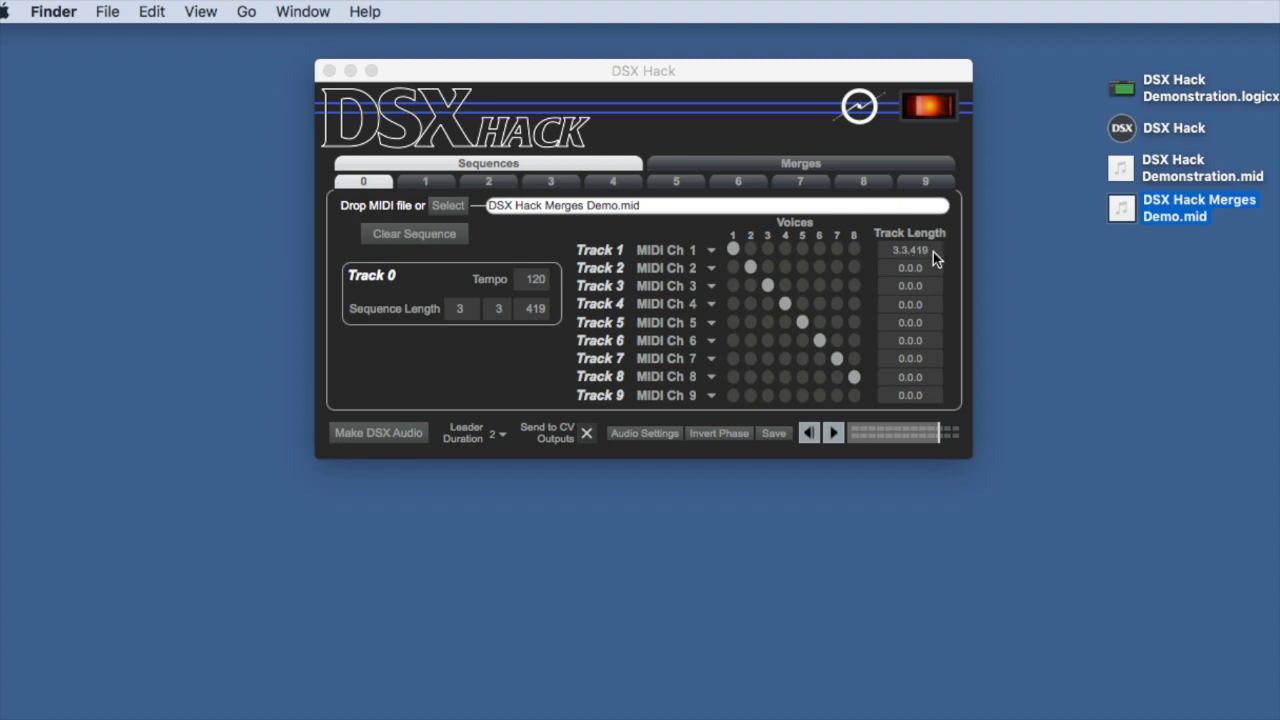
click(465, 313)
drag(465, 313, 527, 292)
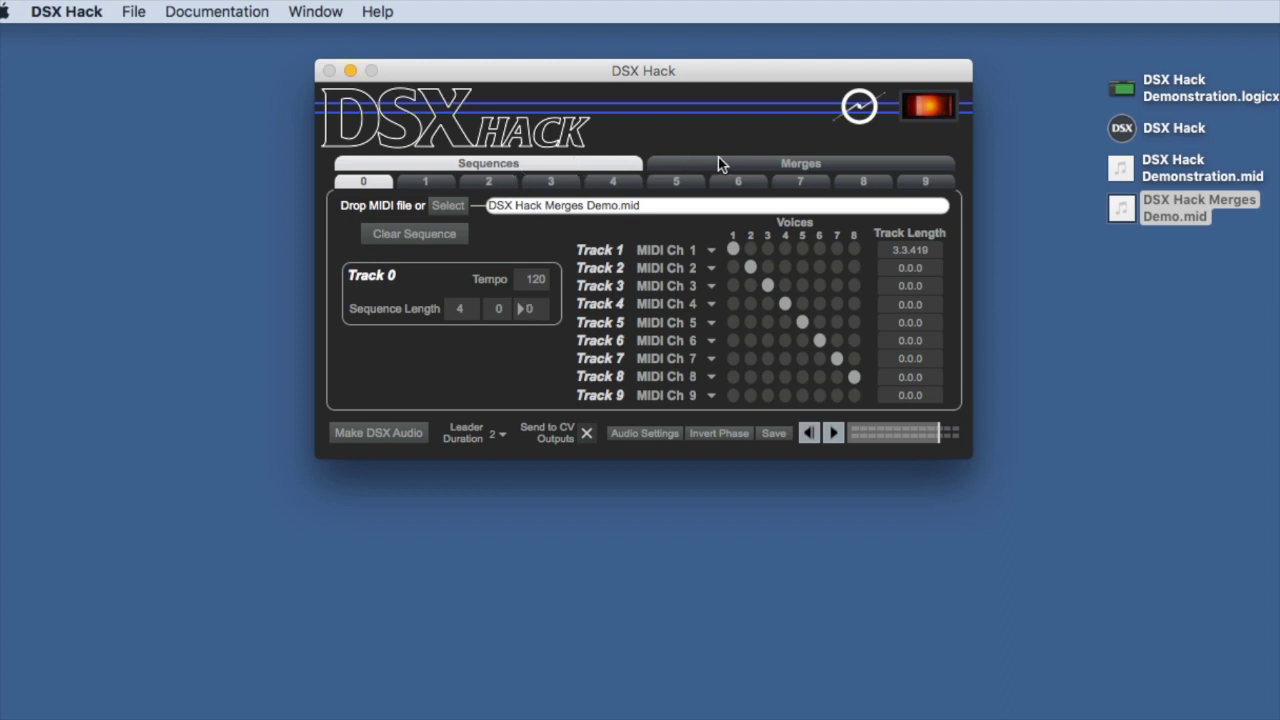
click(845, 165)
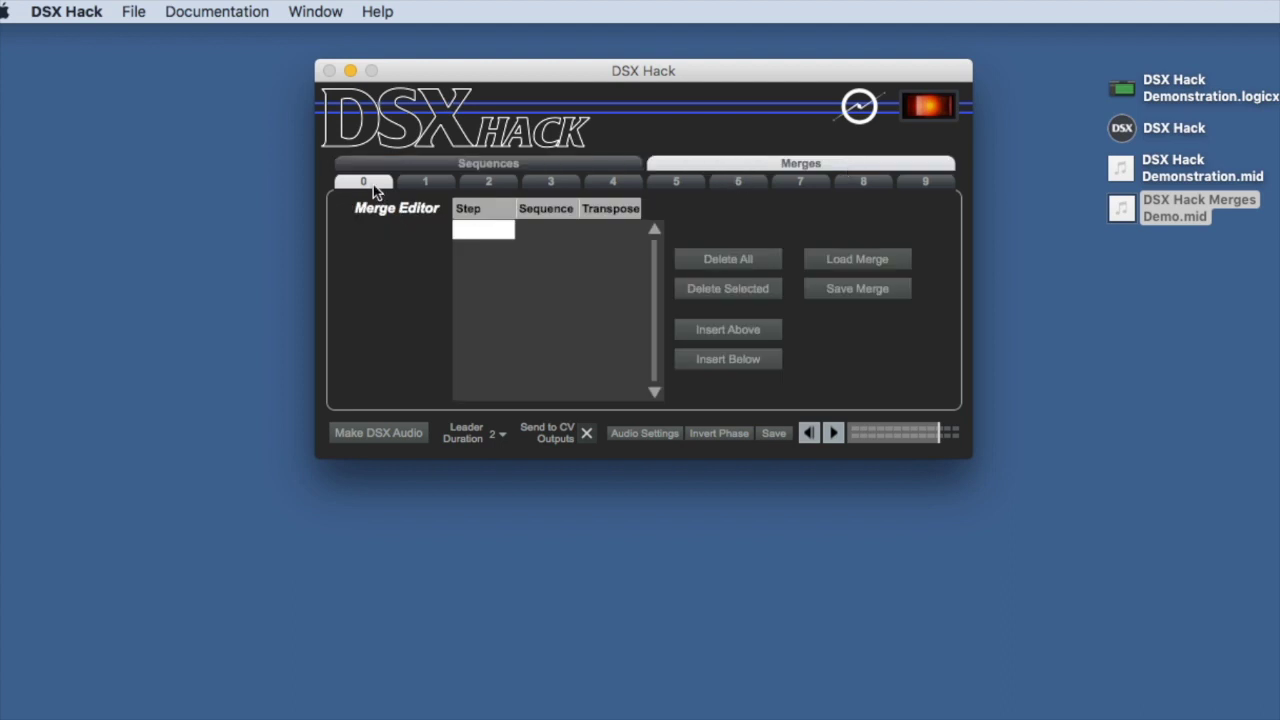
click(711, 331)
Add a second merge step of sequence 0 transposed by 12
click(485, 164)
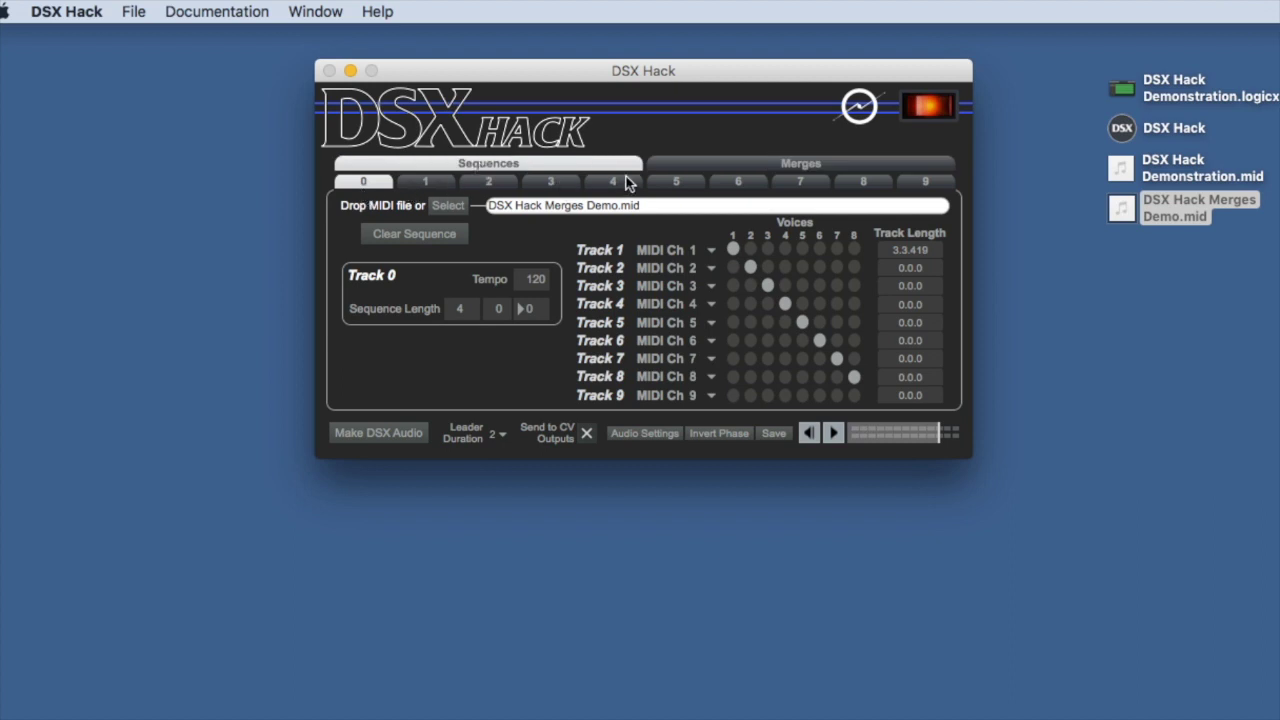
click(677, 166)
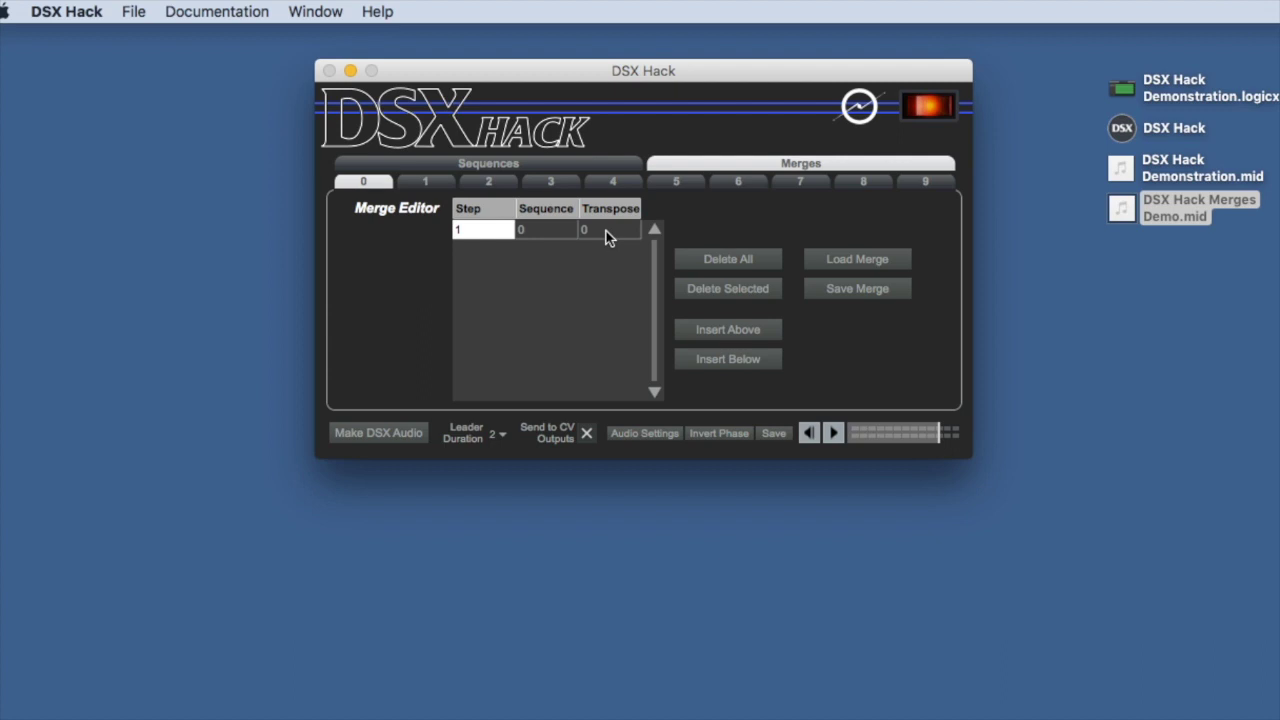
click(727, 363)
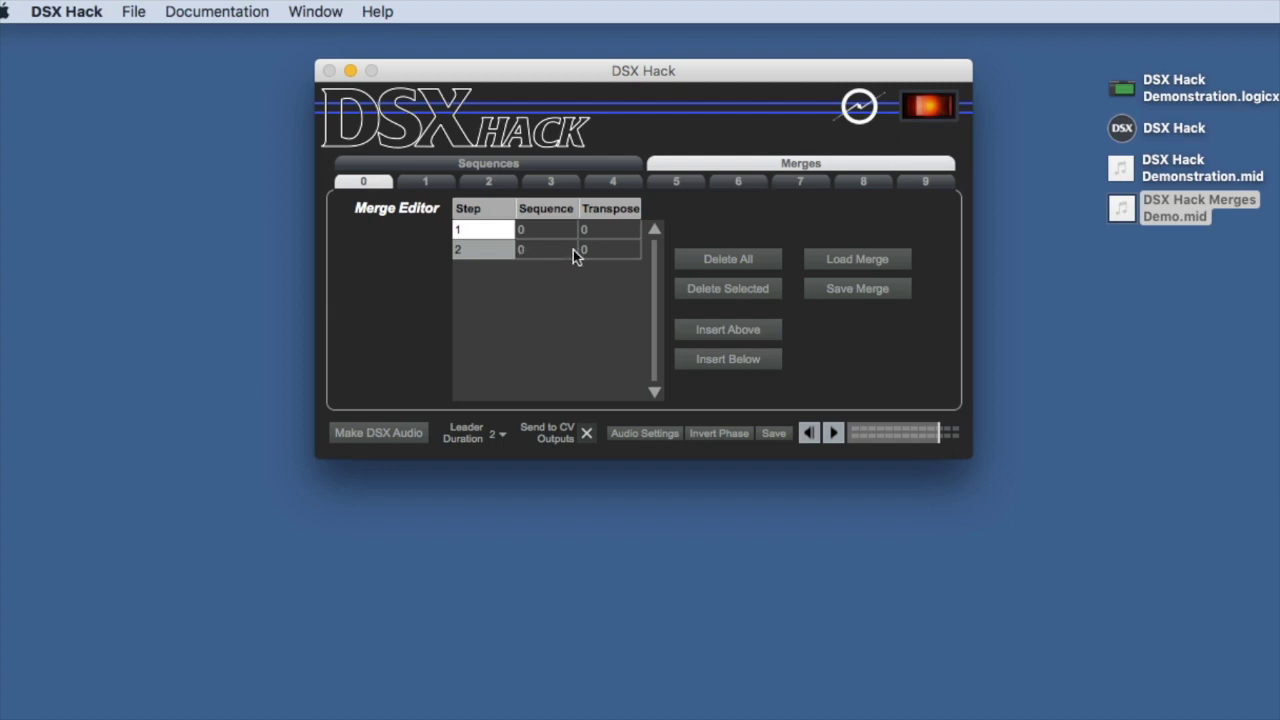
click(601, 258)
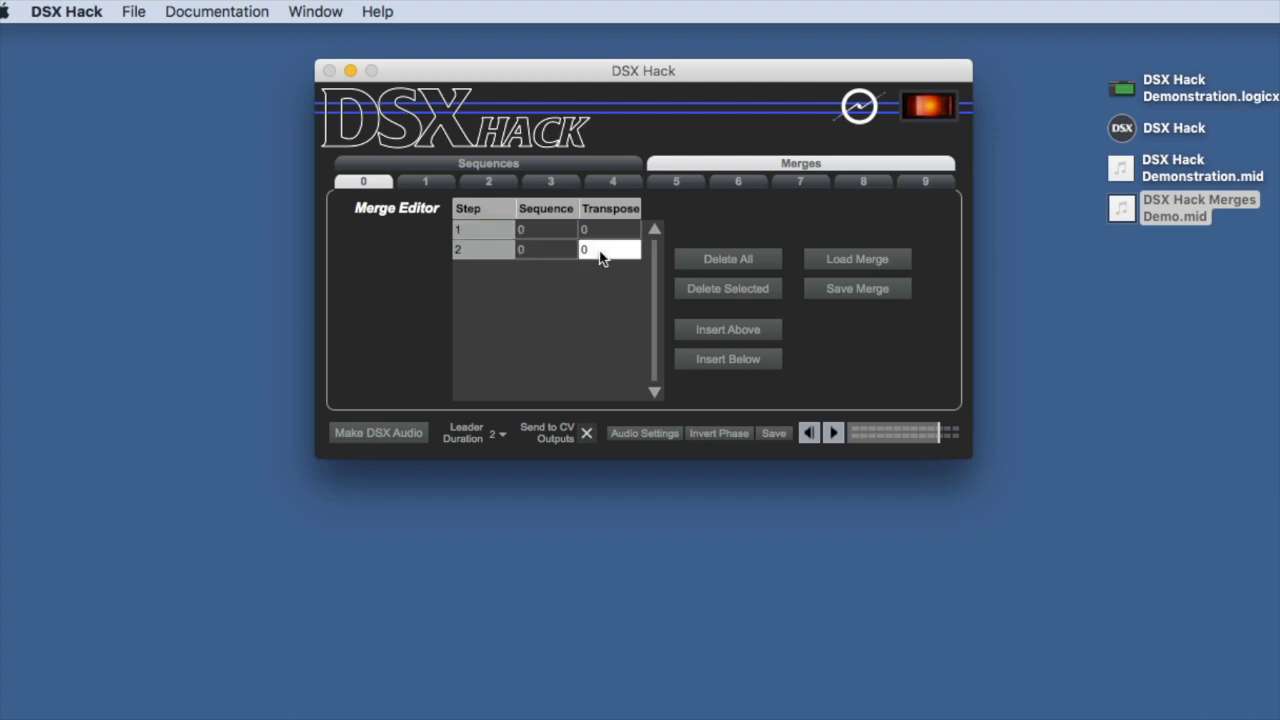
double_click(600, 250)
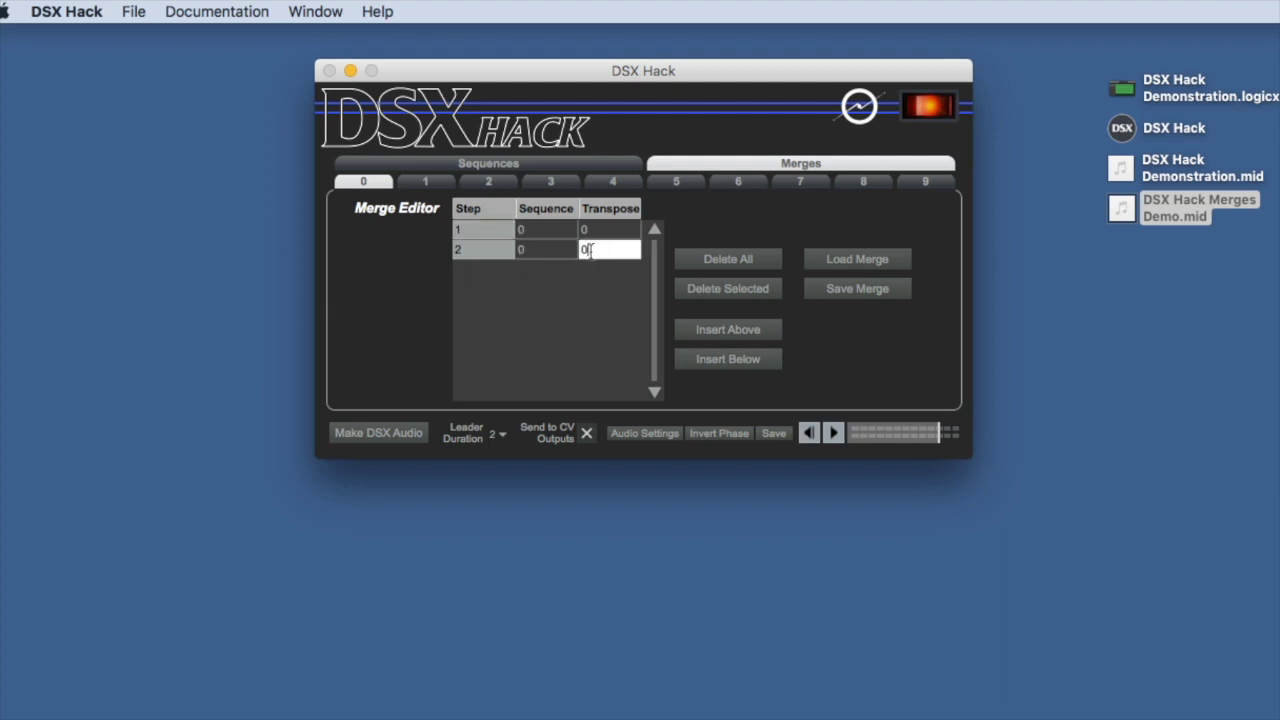
Add merge steps three to five transposed by 24, 5 and 7
click(720, 362)
double_click(595, 270)
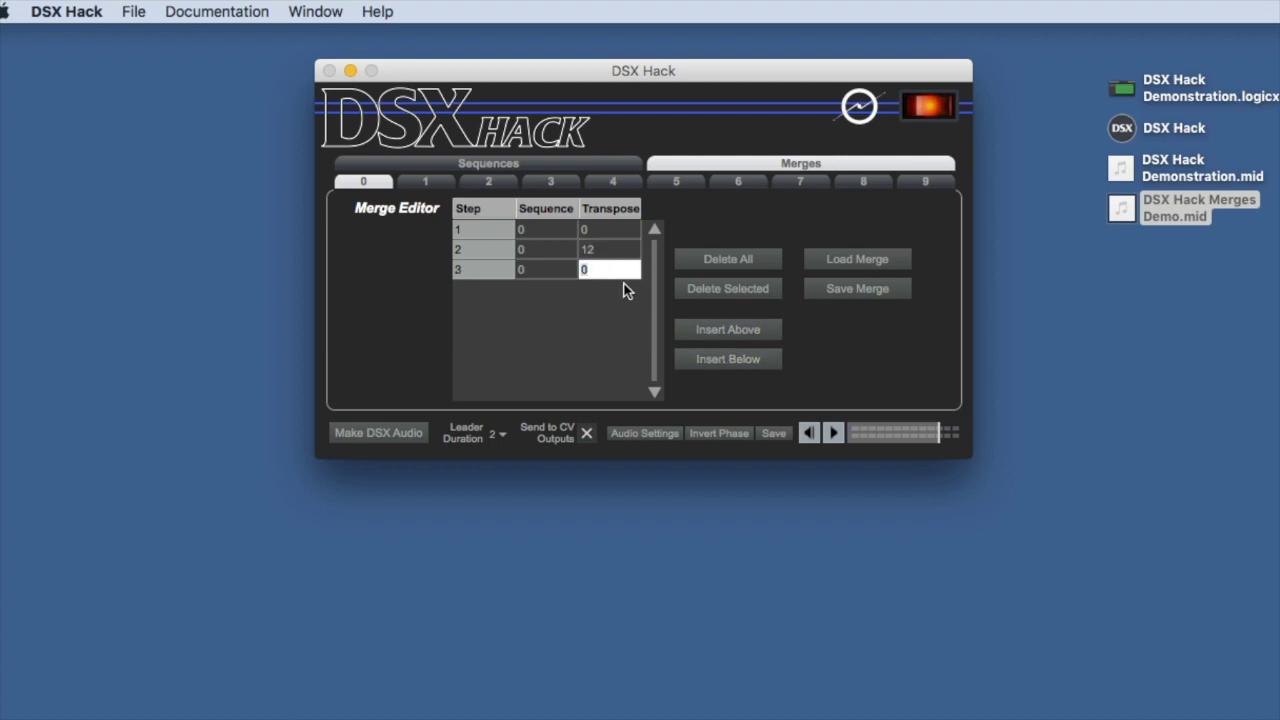
text(24)
click(718, 362)
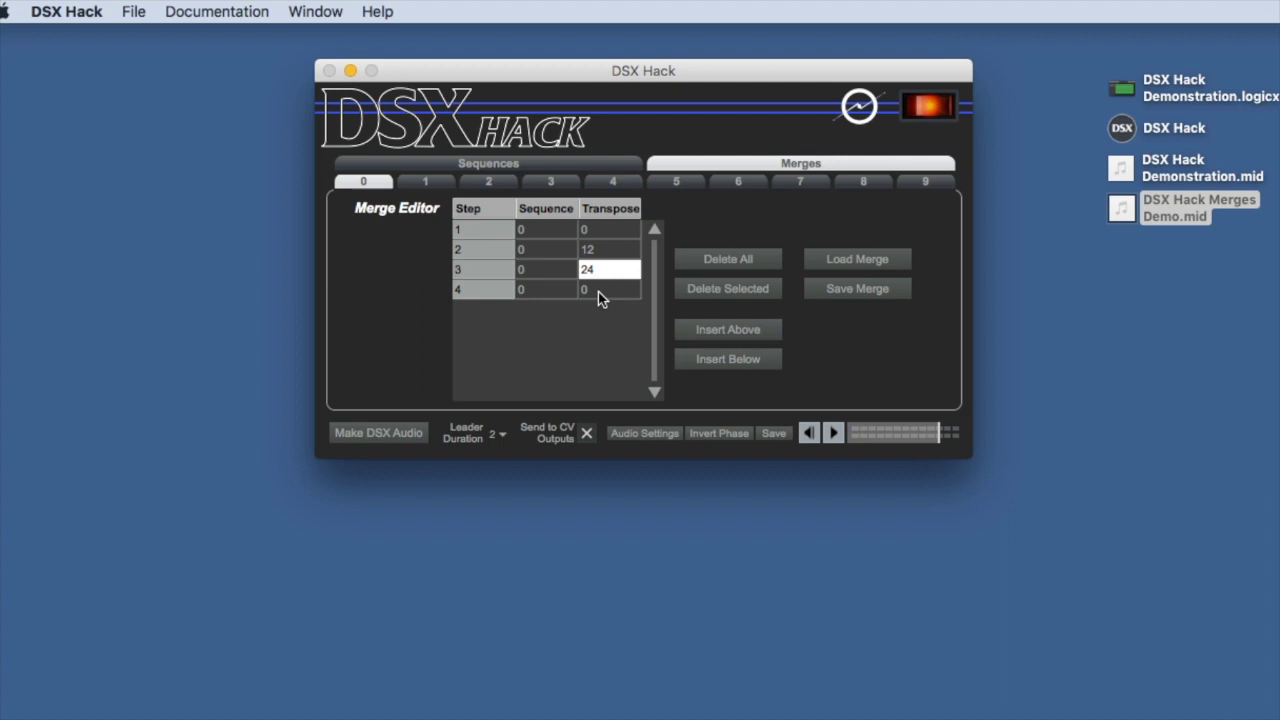
double_click(598, 290)
text(5)
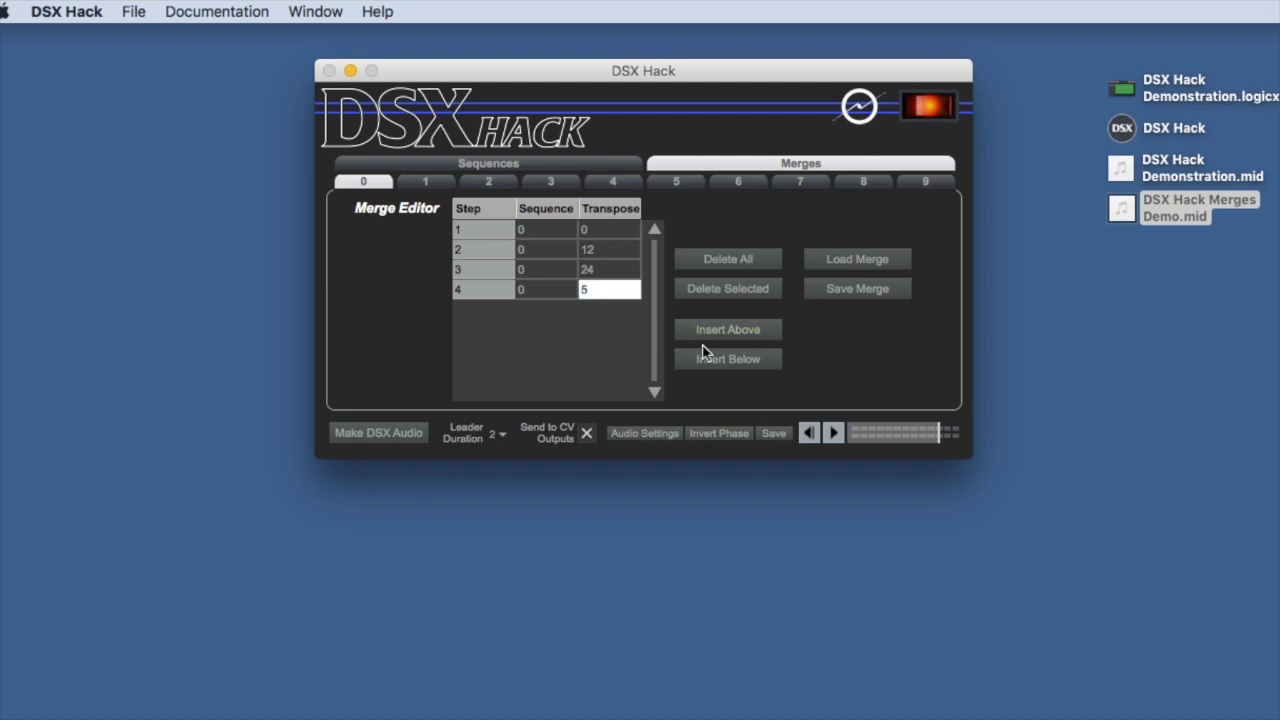
click(707, 360)
double_click(595, 310)
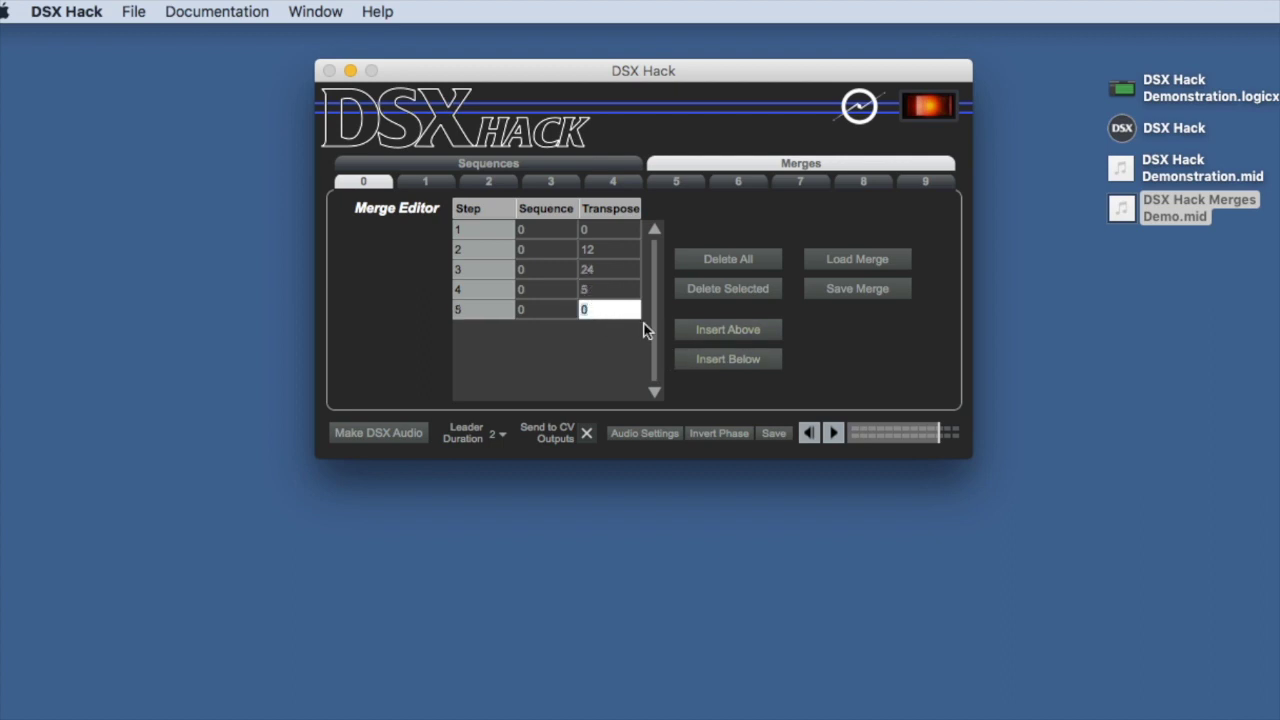
text(7)
Add a sixth step at transpose 0 and delete the accidental seventh step
click(706, 359)
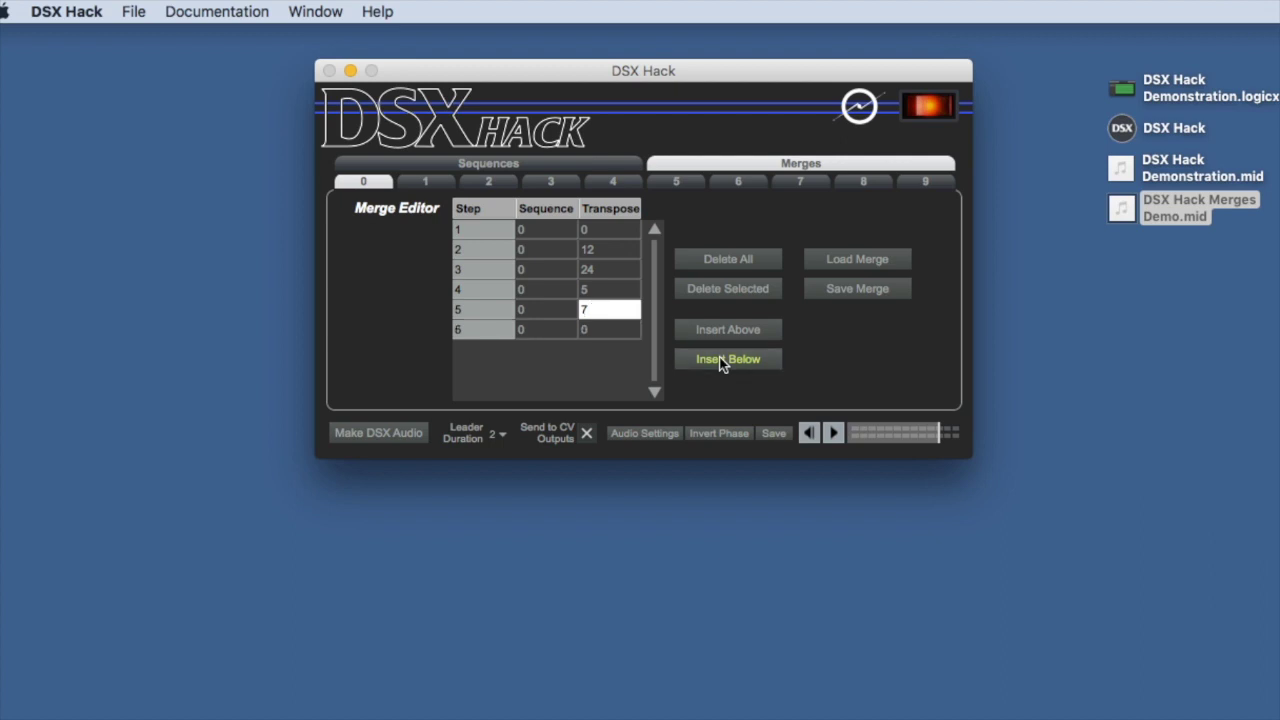
click(706, 359)
click(490, 350)
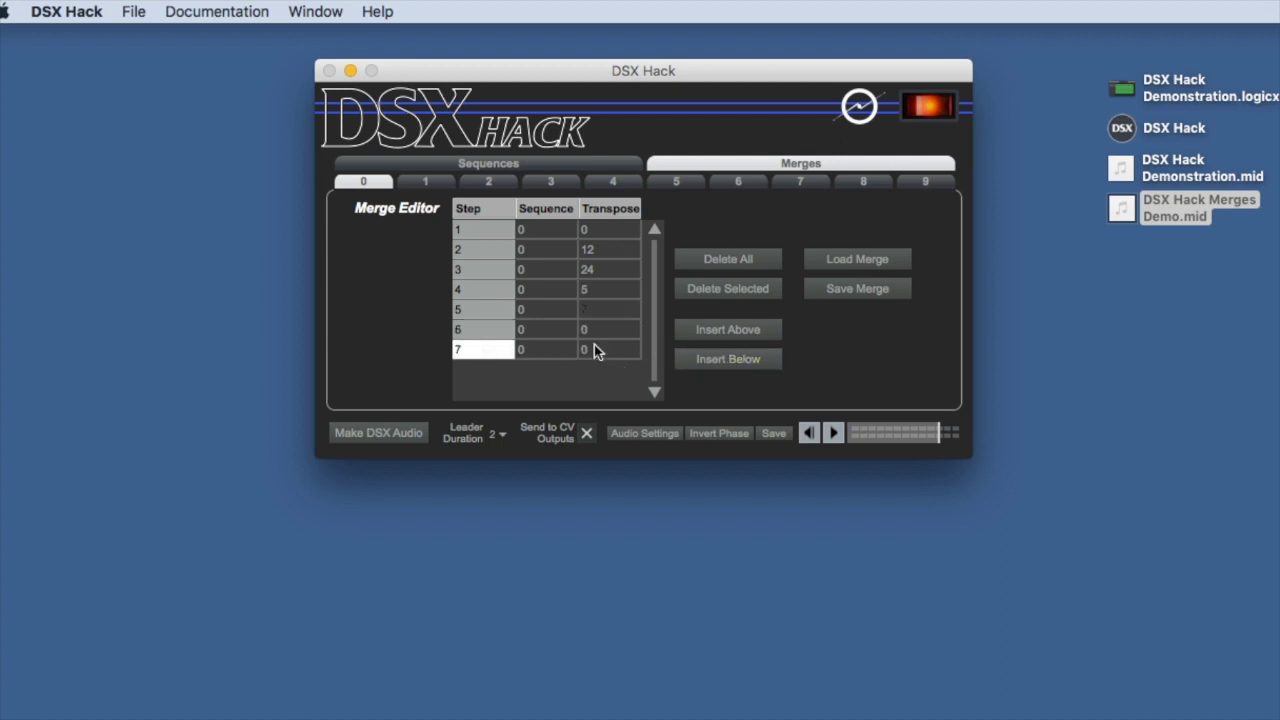
click(720, 287)
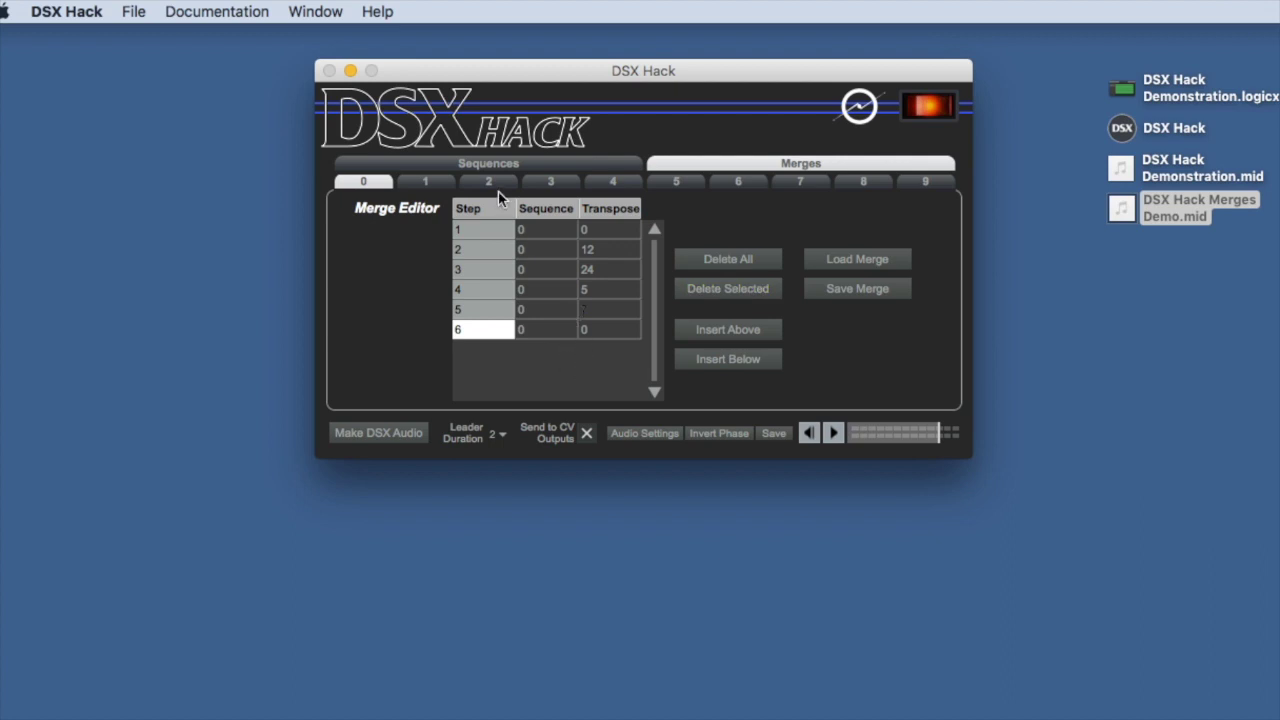
click(392, 434)
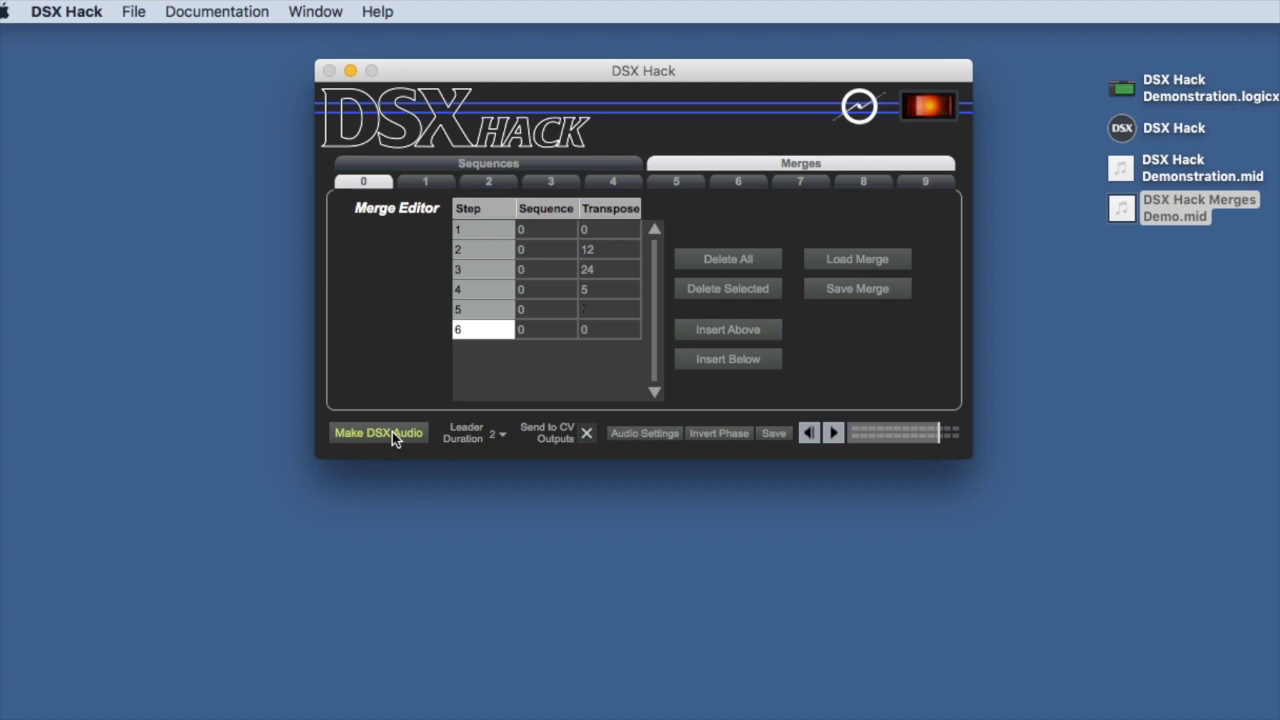